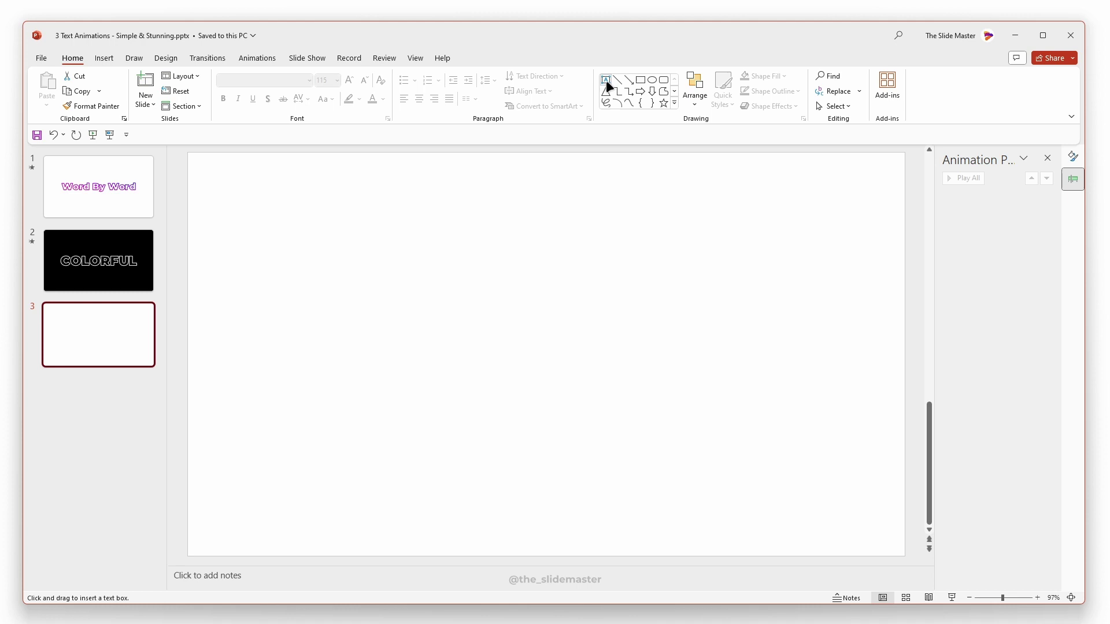
Draw a text box reading DRIFT in italic Montserrat Black at size 115.
{"action": "left_click_drag", "start_coordinate": [600, 375], "coordinate": [681, 399]}
{"action": "type", "text": "DRI"}
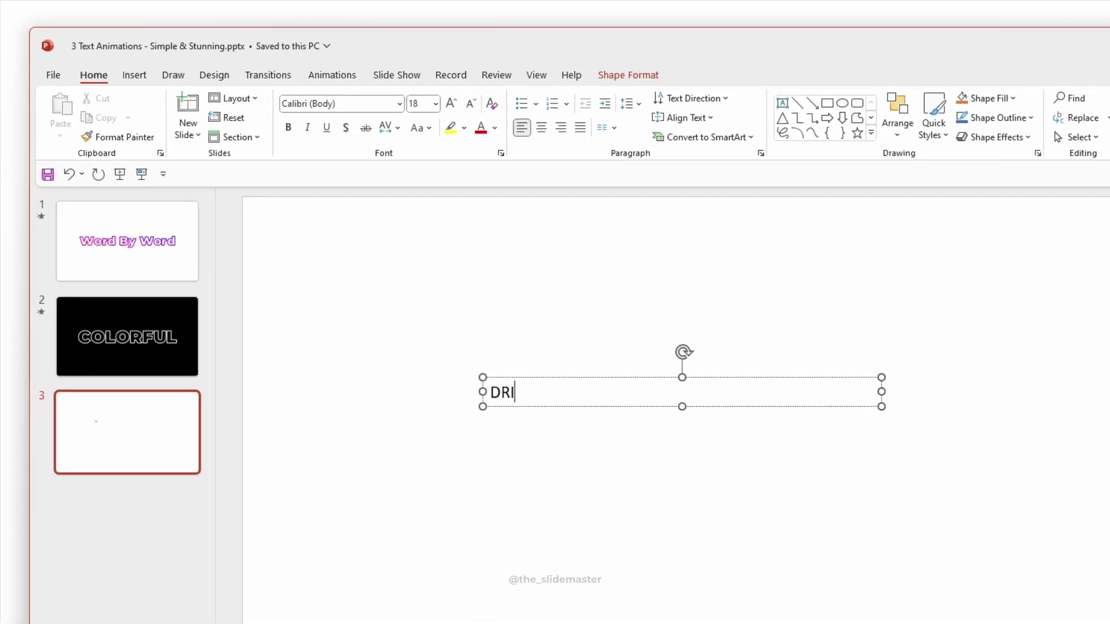
{"action": "type", "text": "FT"}
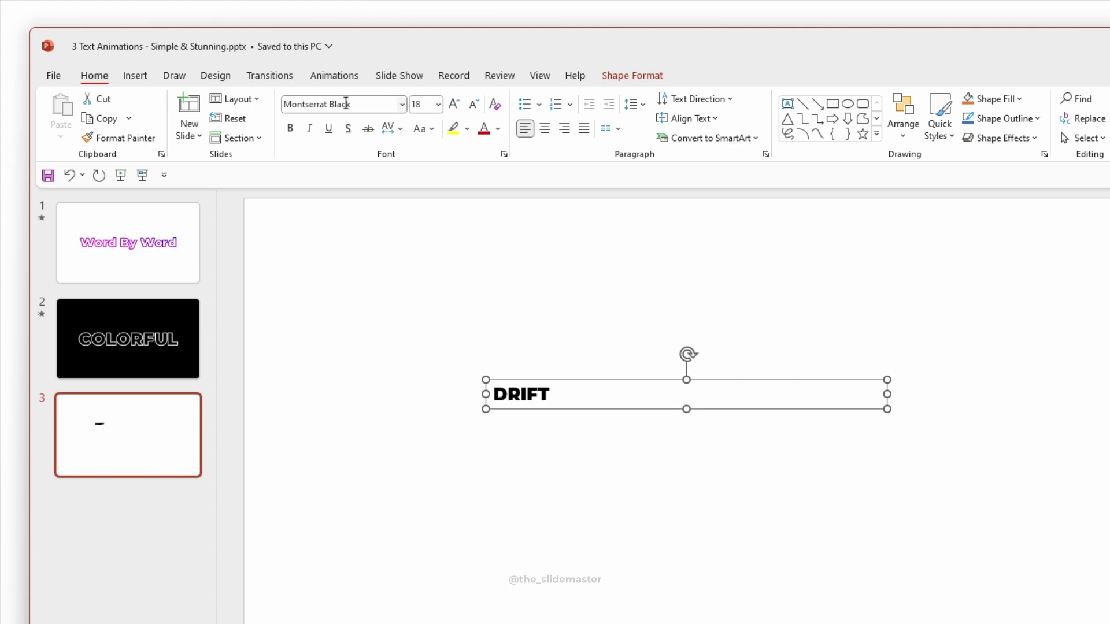
{"action": "left_click", "coordinate": [438, 104]}
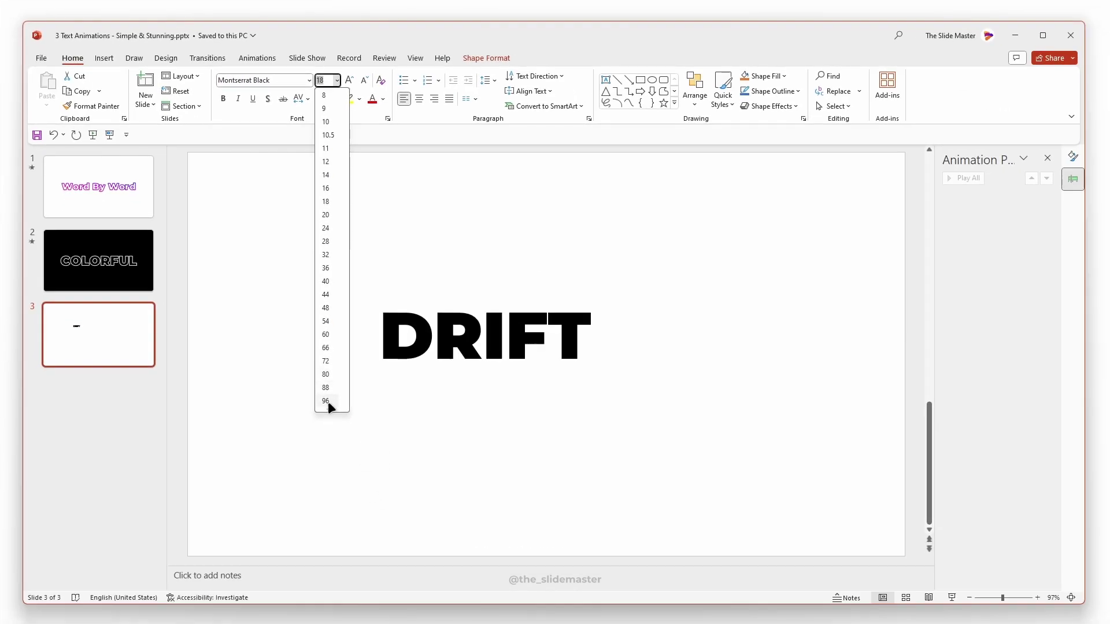
{"action": "left_click", "coordinate": [328, 402]}
{"action": "left_click", "coordinate": [334, 80]}
{"action": "type", "text": "115"}
{"action": "key", "text": "Return"}
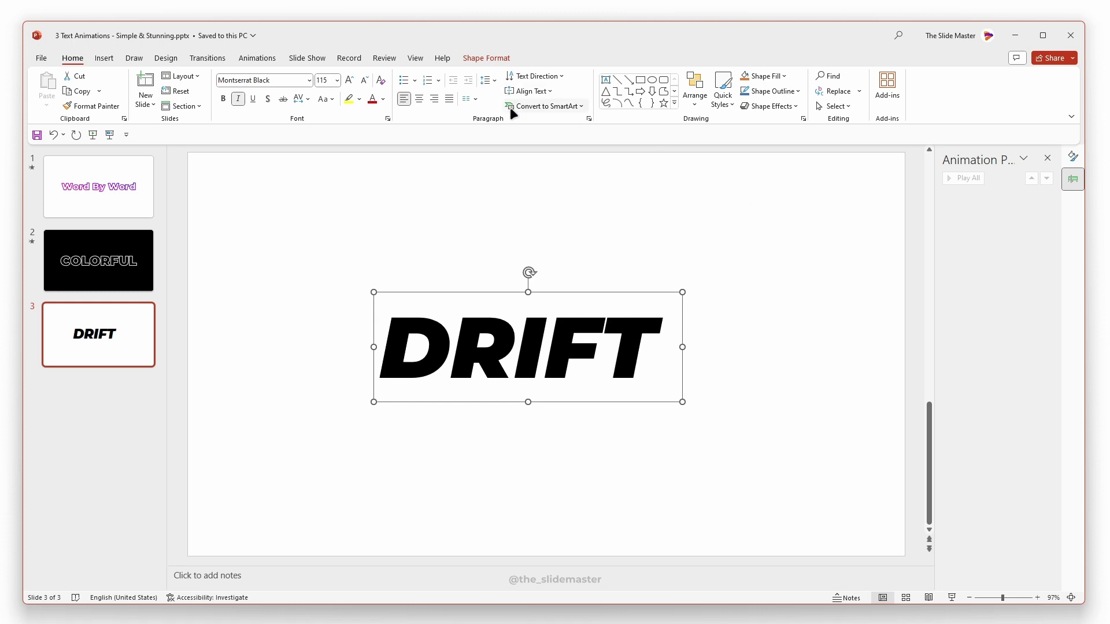
Align the DRIFT text box to the horizontal and vertical centre of the slide.
{"action": "left_click", "coordinate": [496, 59]}
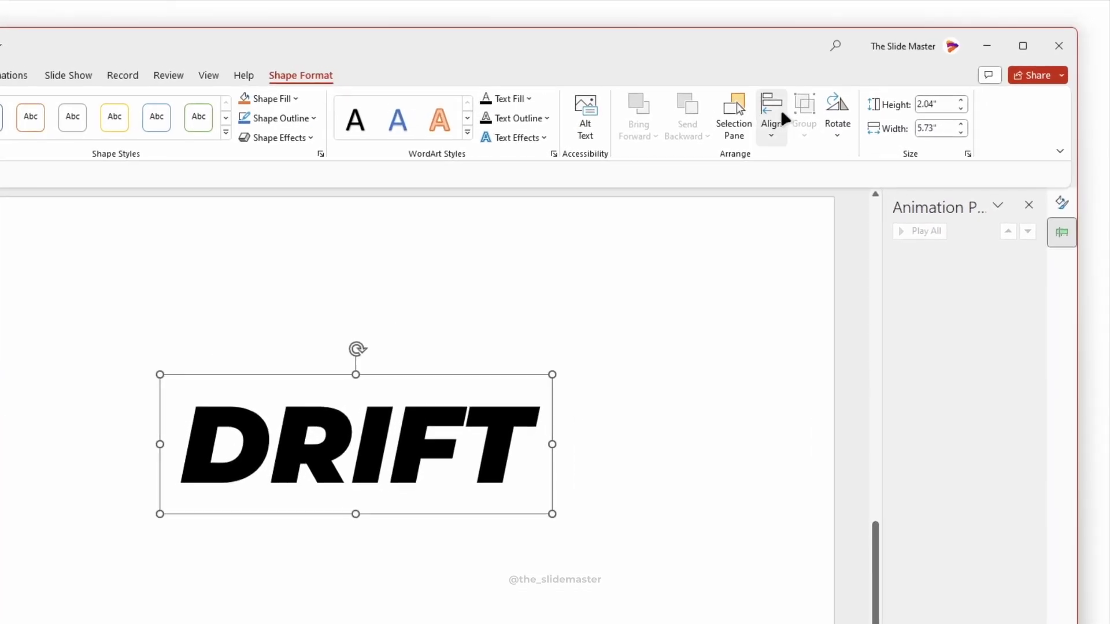
{"action": "left_click", "coordinate": [781, 110]}
{"action": "left_click", "coordinate": [809, 175]}
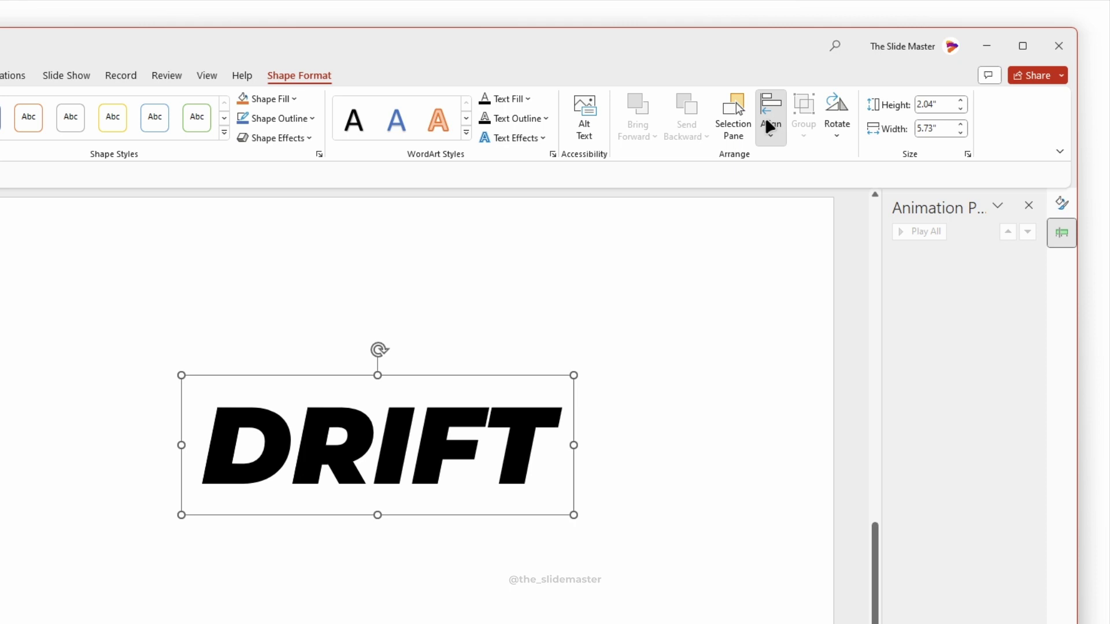
{"action": "left_click", "coordinate": [768, 119]}
{"action": "left_click", "coordinate": [805, 251]}
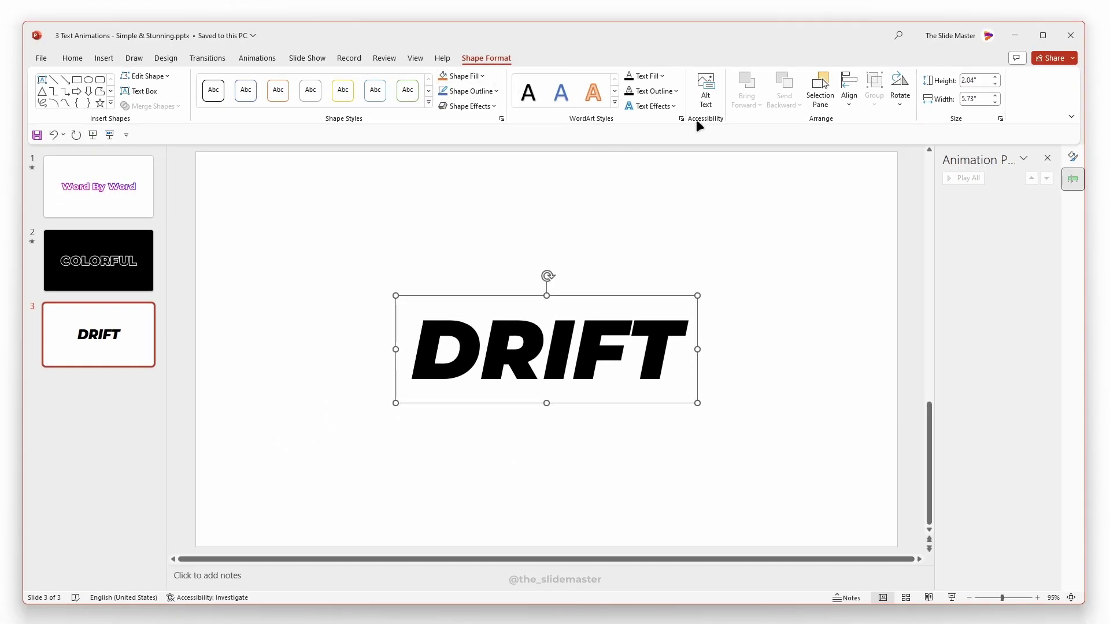
Give the DRIFT lettering a gradient text fill.
{"action": "left_click", "coordinate": [680, 118]}
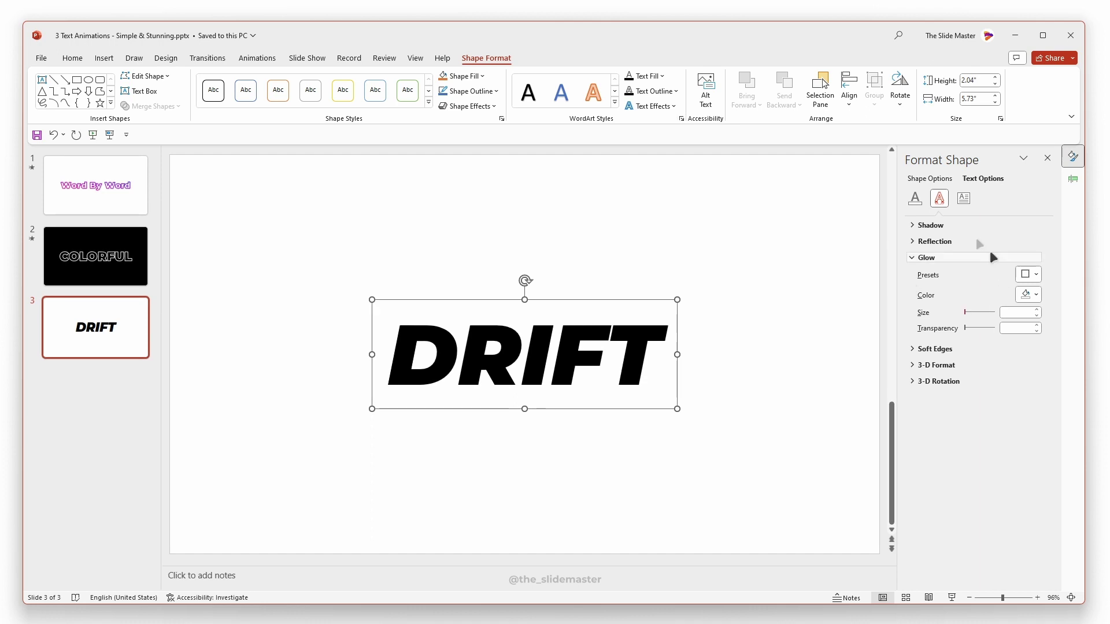
{"action": "left_click", "coordinate": [912, 201]}
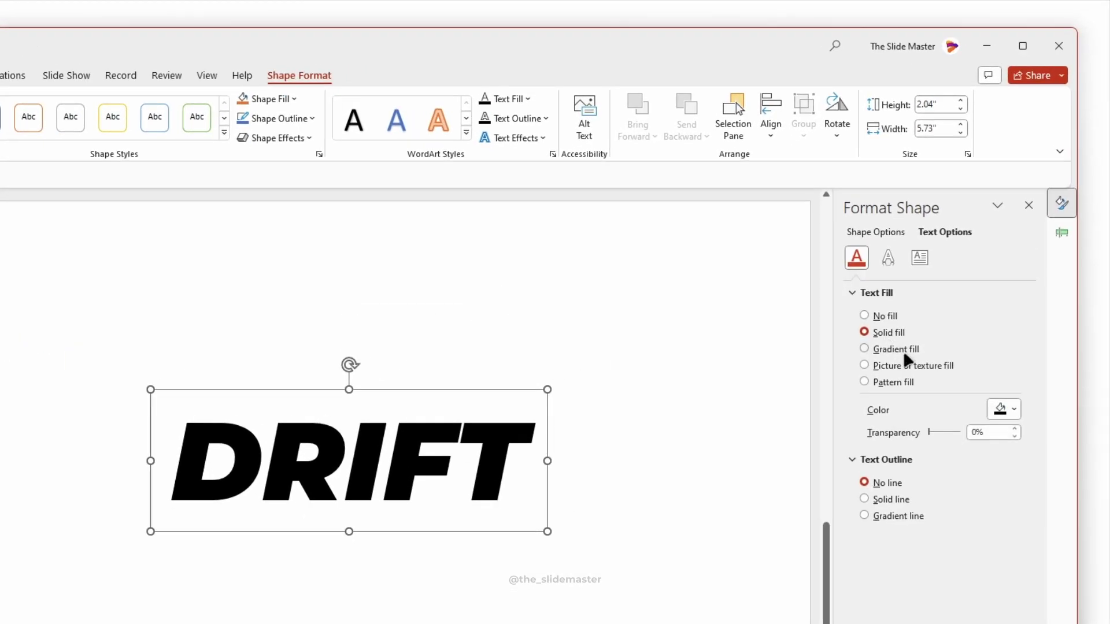
{"action": "left_click", "coordinate": [899, 353]}
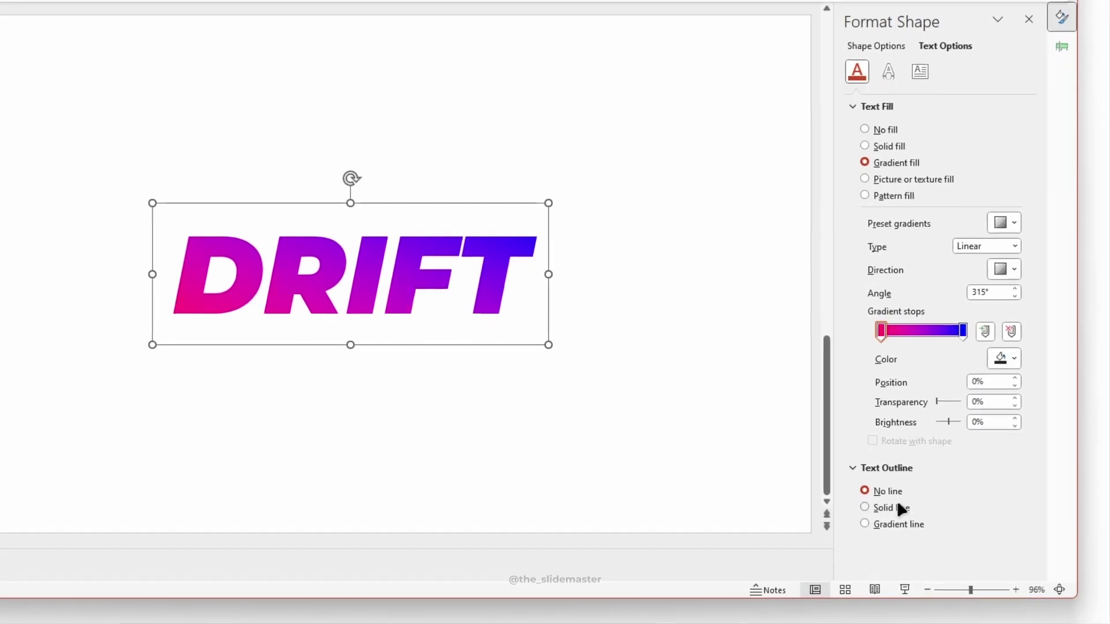
Add a solid white 2 pt outline to the DRIFT lettering.
{"action": "left_click", "coordinate": [942, 535]}
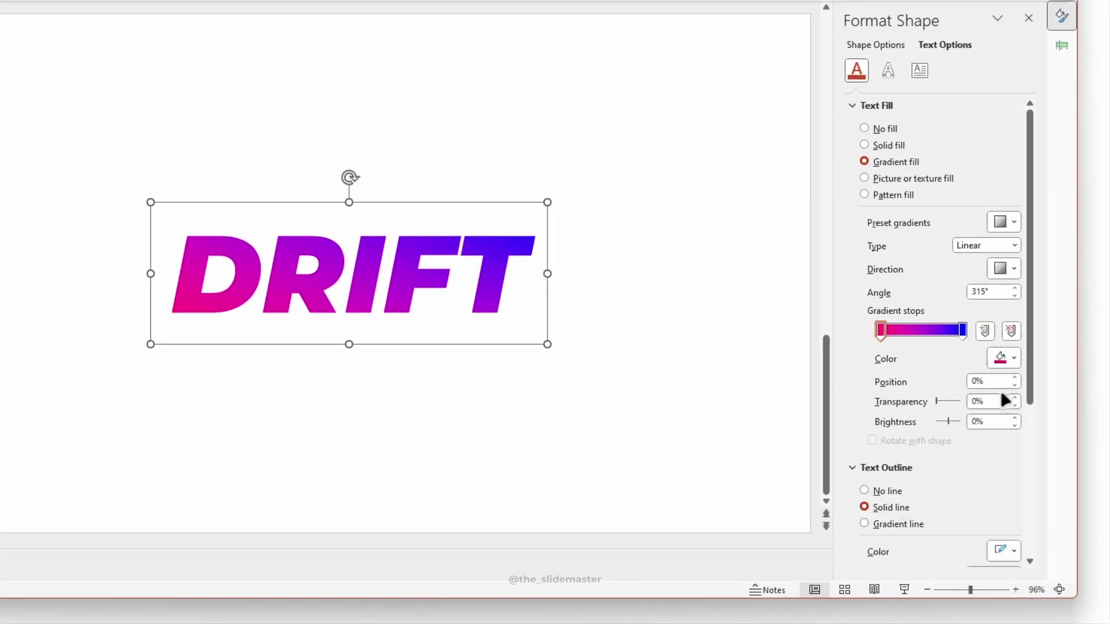
{"action": "scroll", "coordinate": [976, 456], "scroll_direction": "down", "scroll_amount": 3}
{"action": "left_click", "coordinate": [1011, 402]}
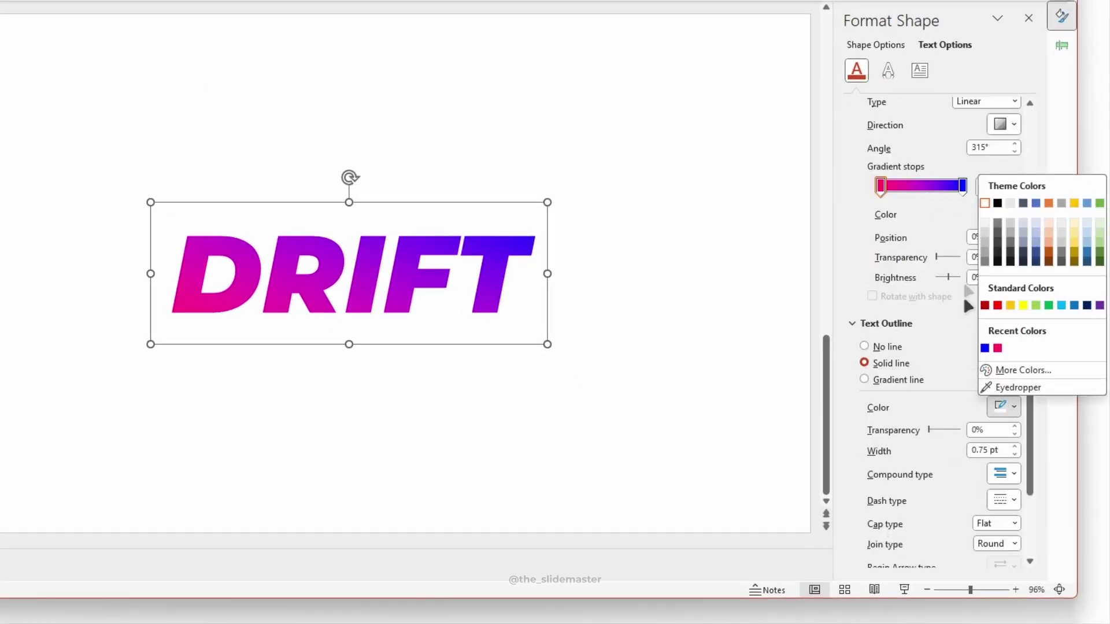
{"action": "left_click", "coordinate": [987, 204]}
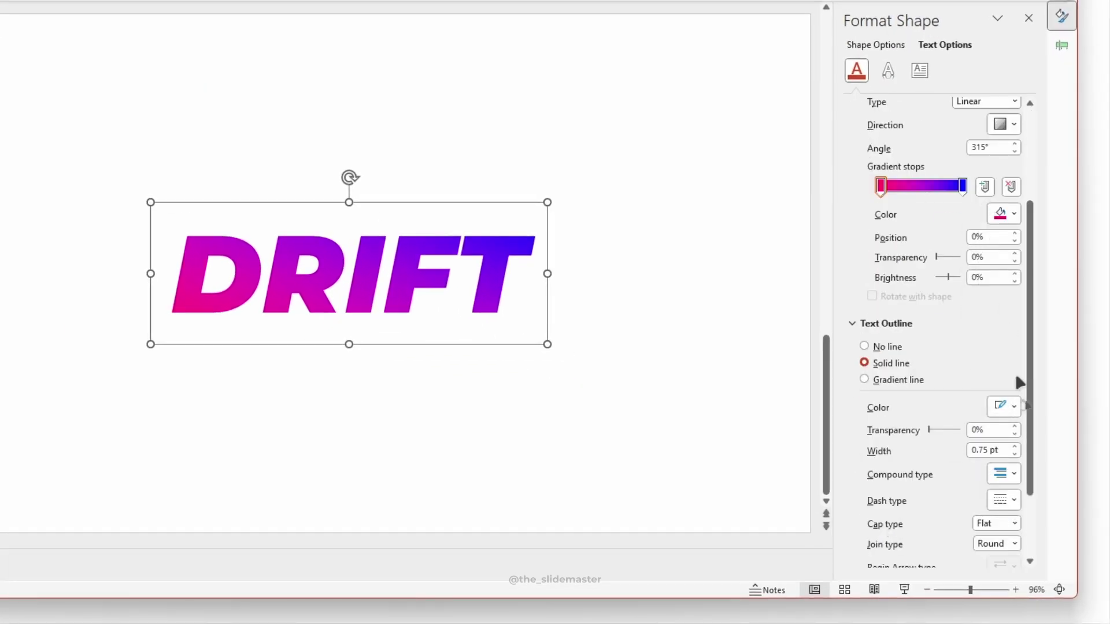
{"action": "left_click", "coordinate": [1016, 446]}
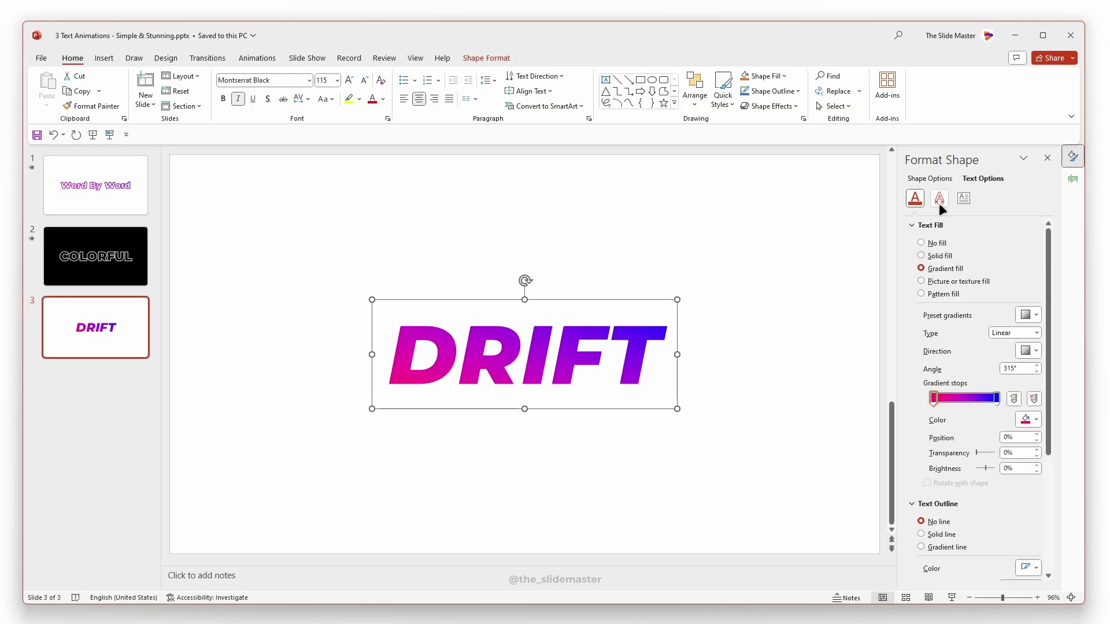
Apply a soft grey Glow preset to DRIFT from the Text Effects settings.
{"action": "left_click", "coordinate": [939, 198]}
{"action": "left_click", "coordinate": [1030, 279]}
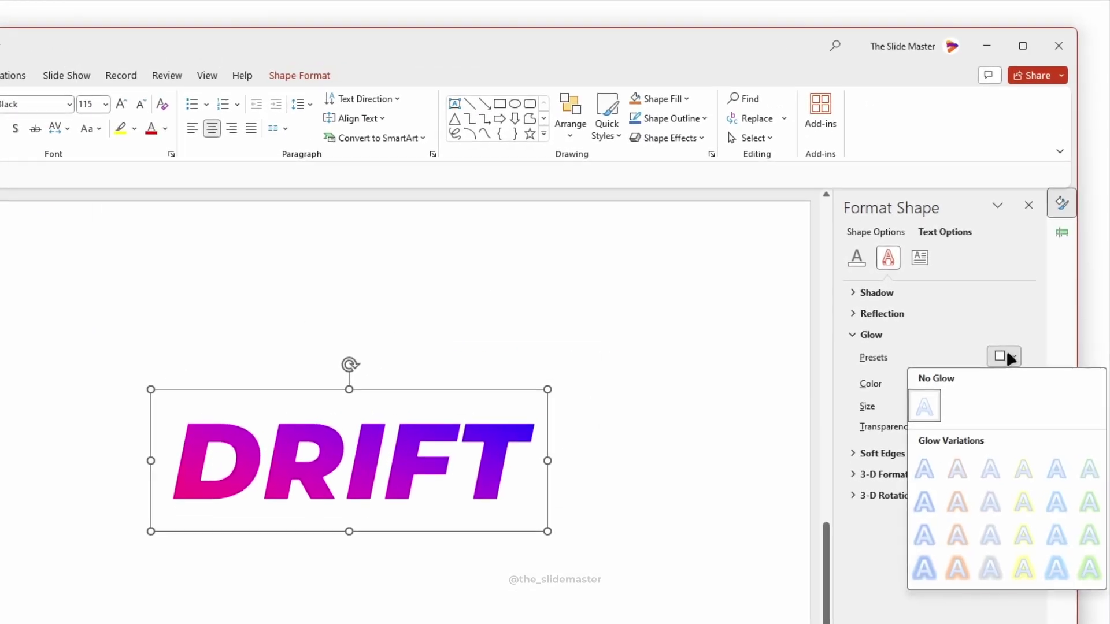
{"action": "left_click", "coordinate": [986, 468]}
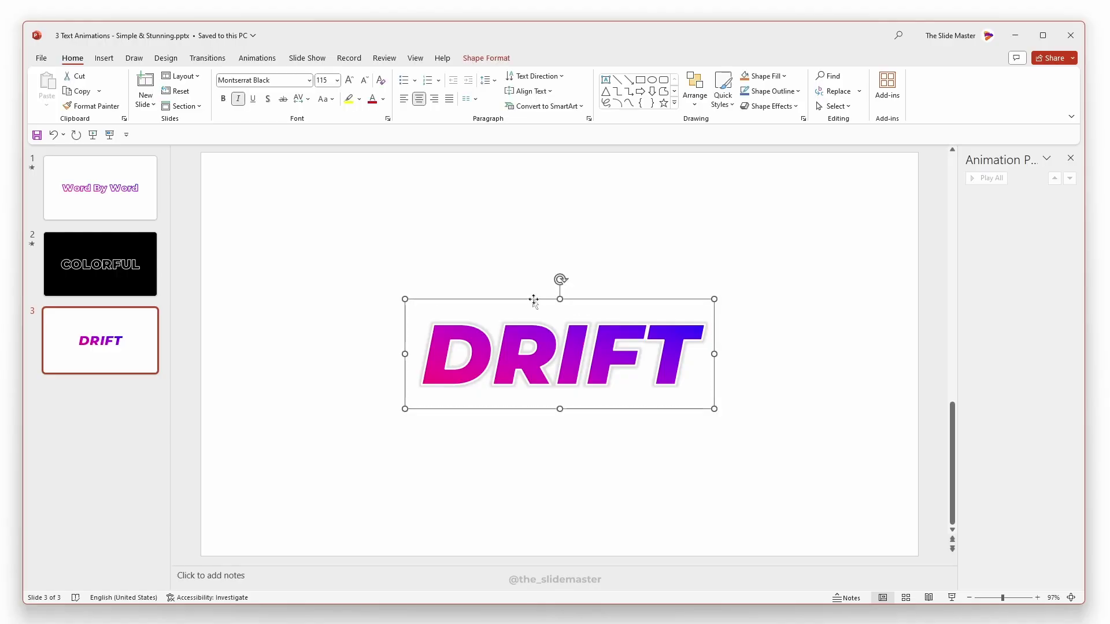
Add a straight Lines motion path animation to DRIFT.
{"action": "left_click", "coordinate": [259, 55]}
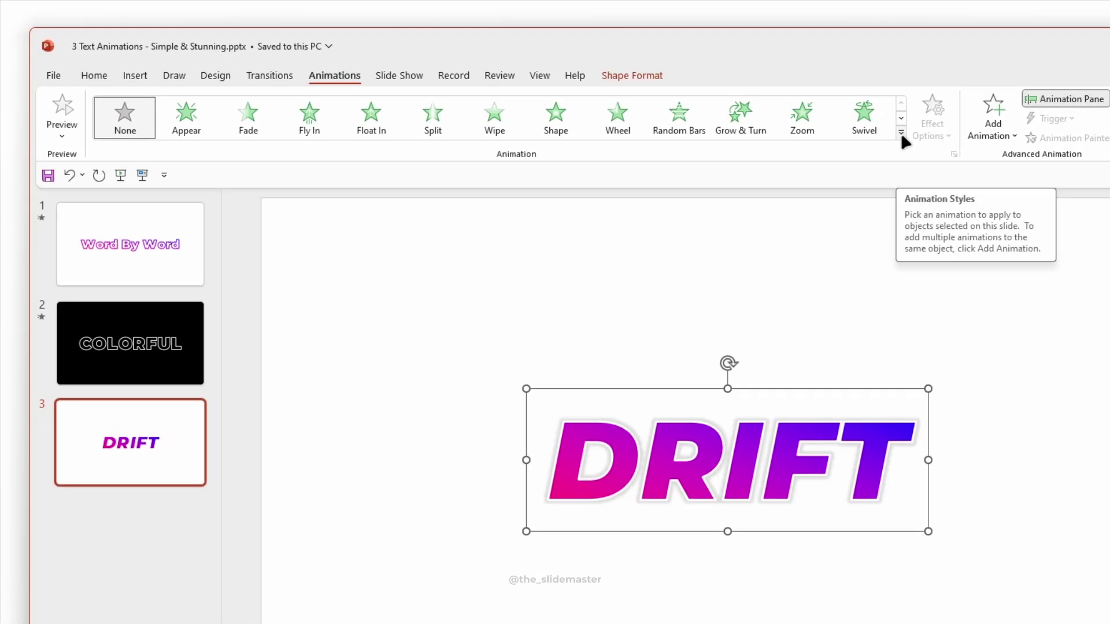
{"action": "left_click", "coordinate": [903, 137]}
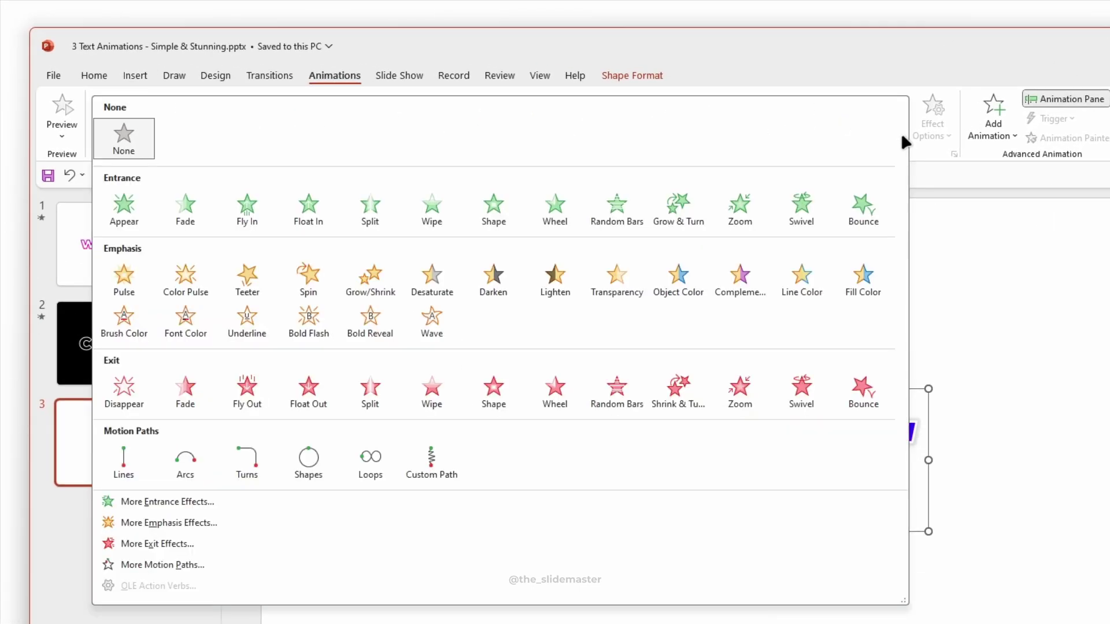
{"action": "left_click", "coordinate": [111, 471]}
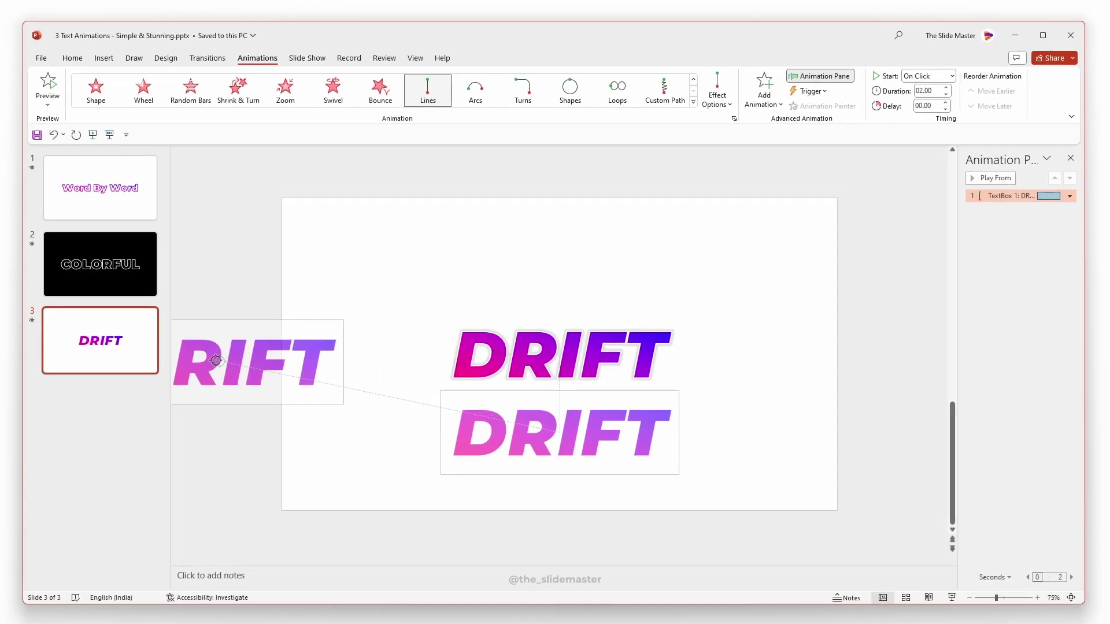
Start the path at the slide's left edge, level its end with DRIFT, and preview.
{"action": "mouse_move", "coordinate": [386, 326]}
{"action": "left_mouse_down"}
{"action": "mouse_move", "coordinate": [176, 358]}
{"action": "mouse_move", "coordinate": [245, 379]}
{"action": "left_mouse_up"}
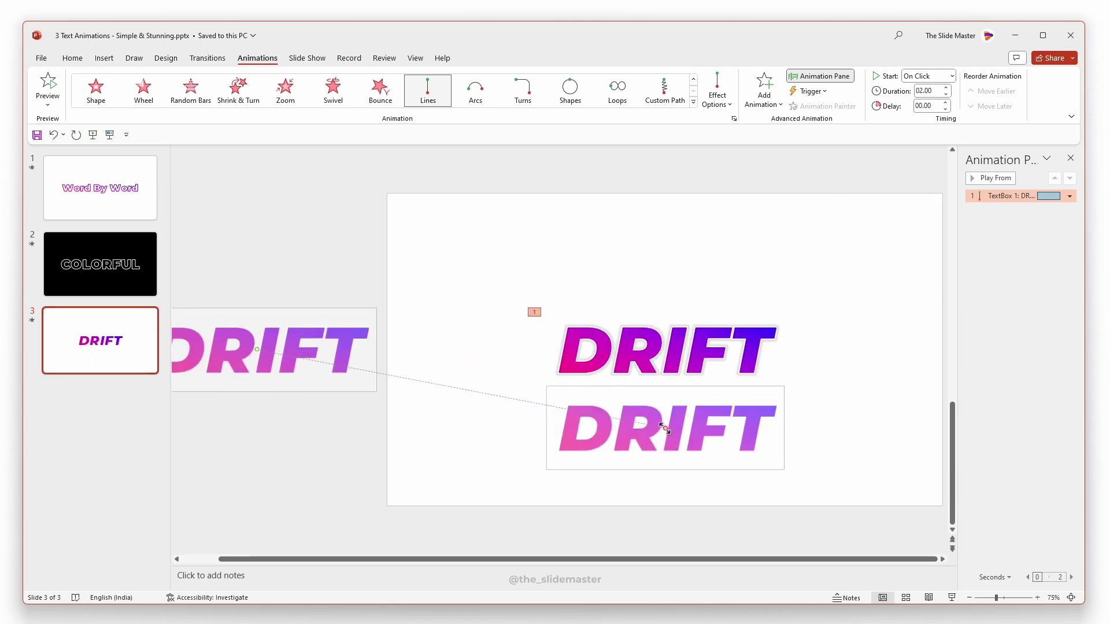
{"action": "left_click_drag", "start_coordinate": [667, 423], "coordinate": [666, 352]}
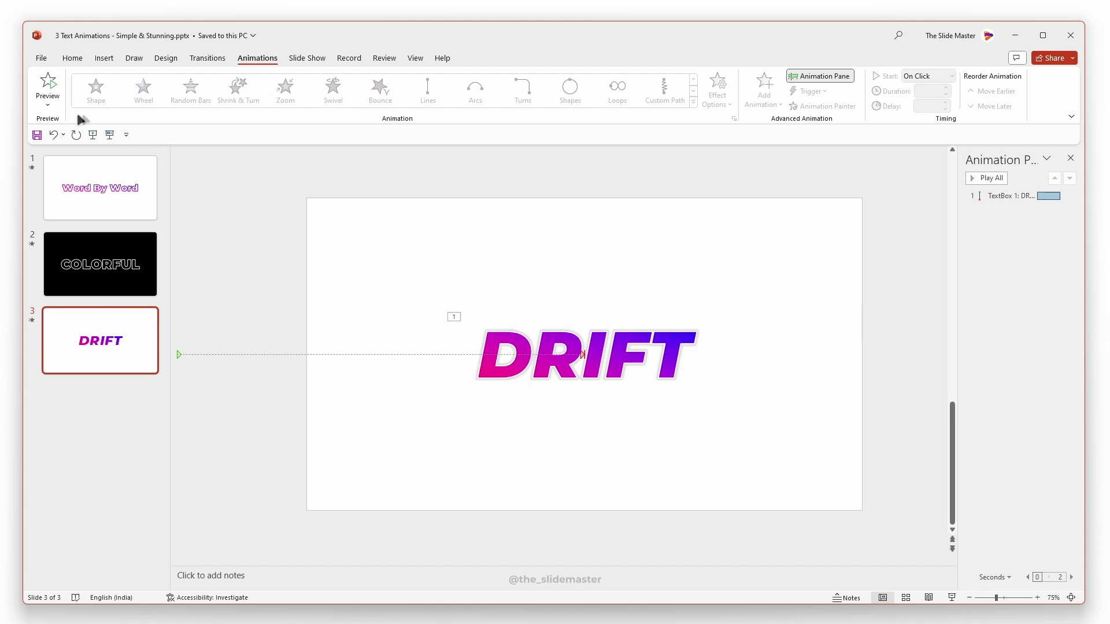
{"action": "left_click", "coordinate": [47, 86]}
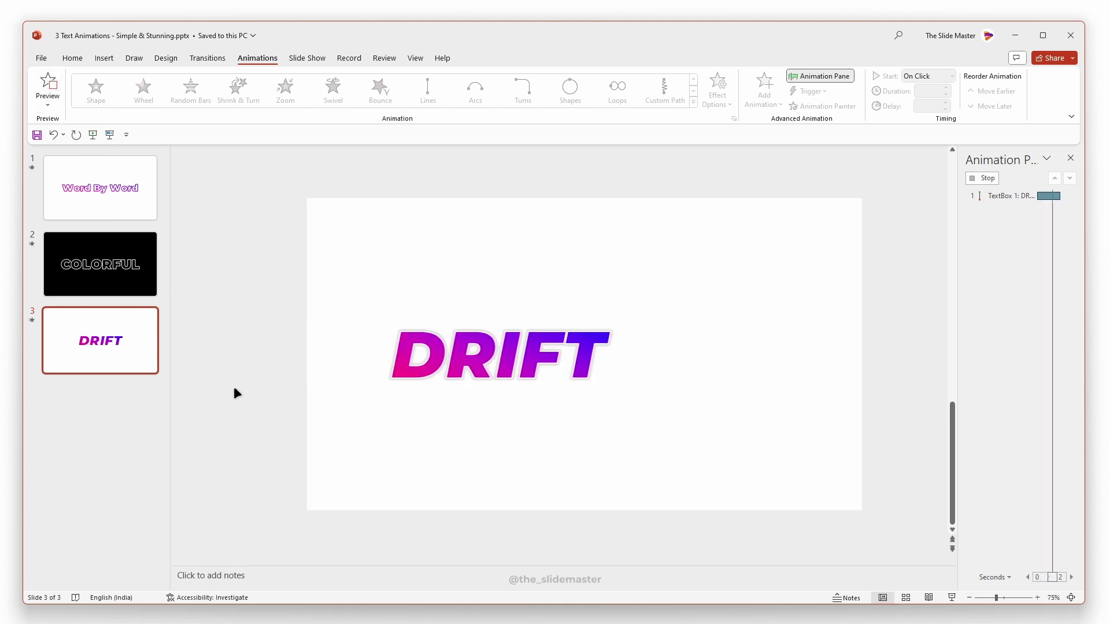
{"action": "left_click", "coordinate": [1067, 195]}
Give the line path a 1.1-second bounce end and 1.40-second duration, then preview.
{"action": "left_click", "coordinate": [1017, 251]}
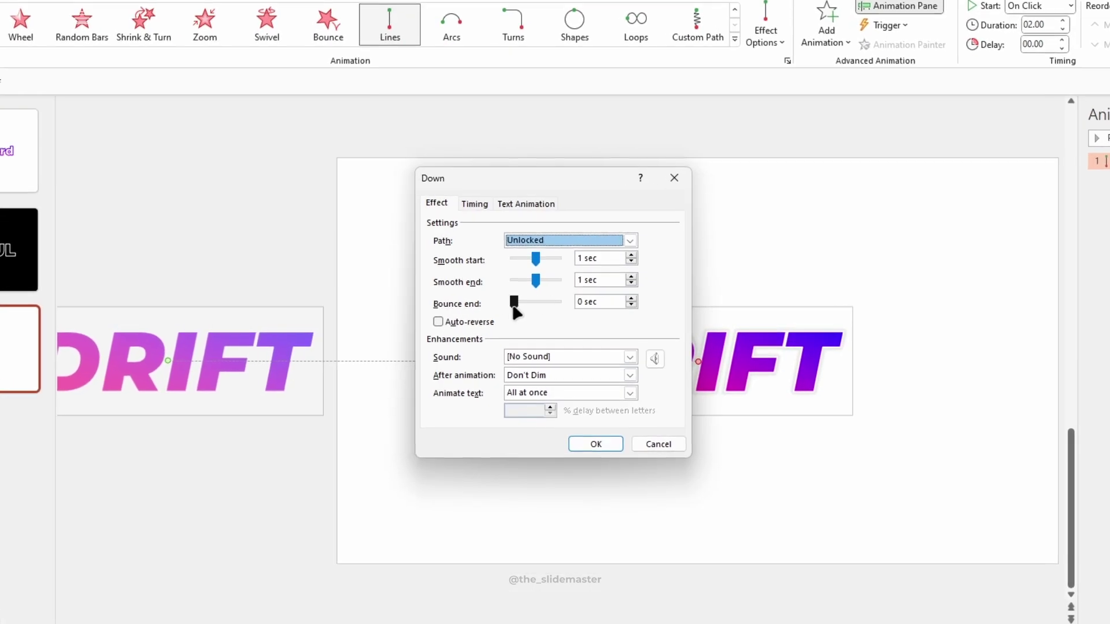
{"action": "left_click_drag", "start_coordinate": [345, 401], "coordinate": [536, 307]}
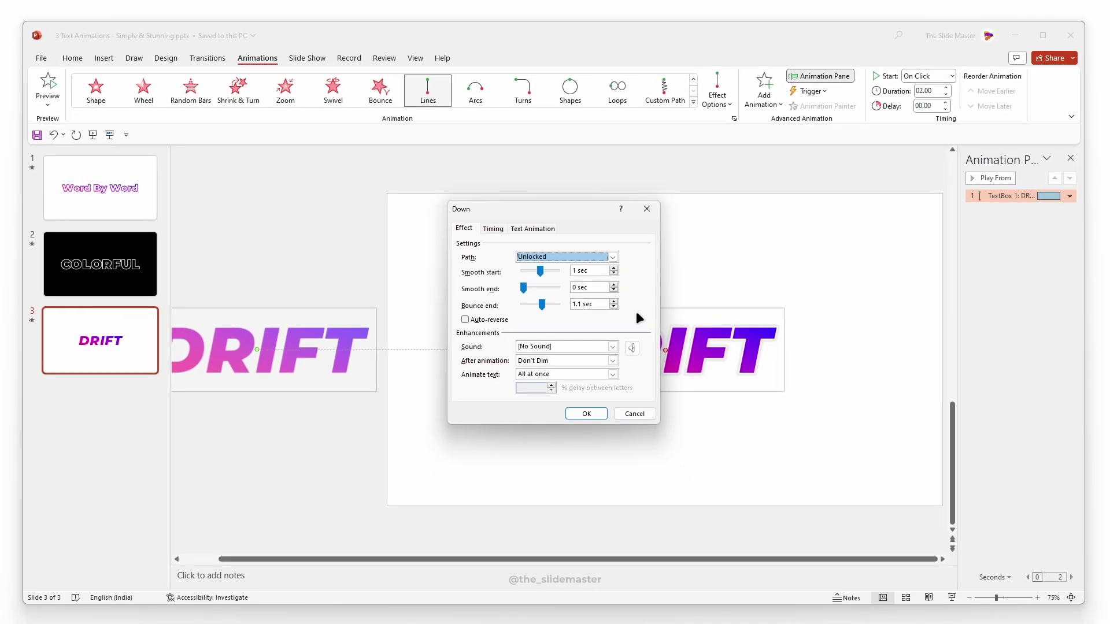
{"action": "left_click", "coordinate": [586, 414]}
{"action": "double_click", "coordinate": [912, 92]}
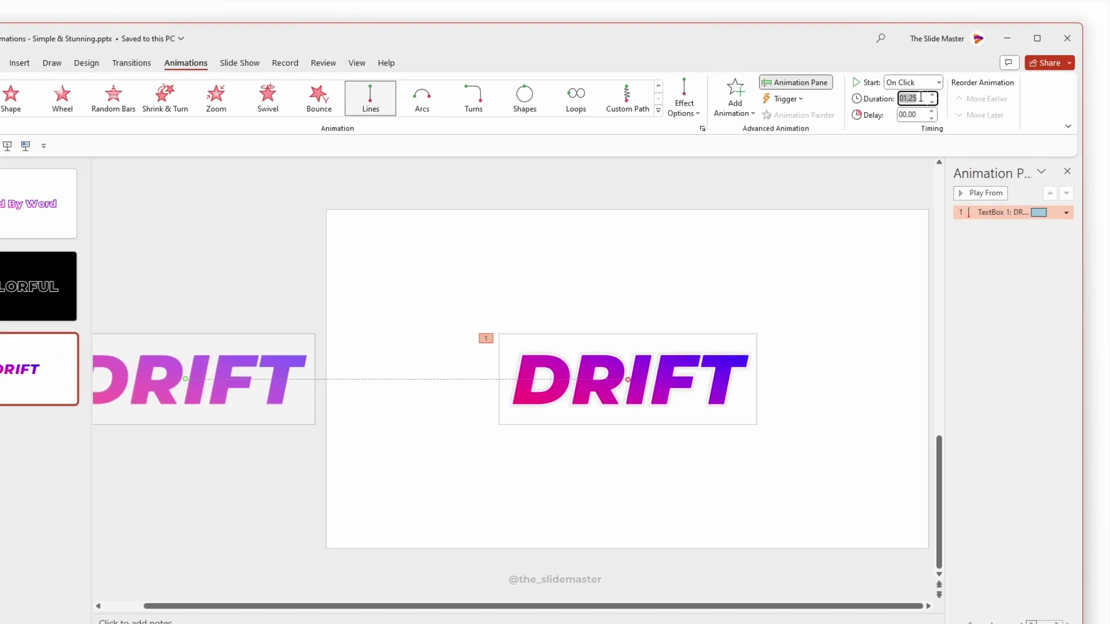
{"action": "type", "text": "1"}
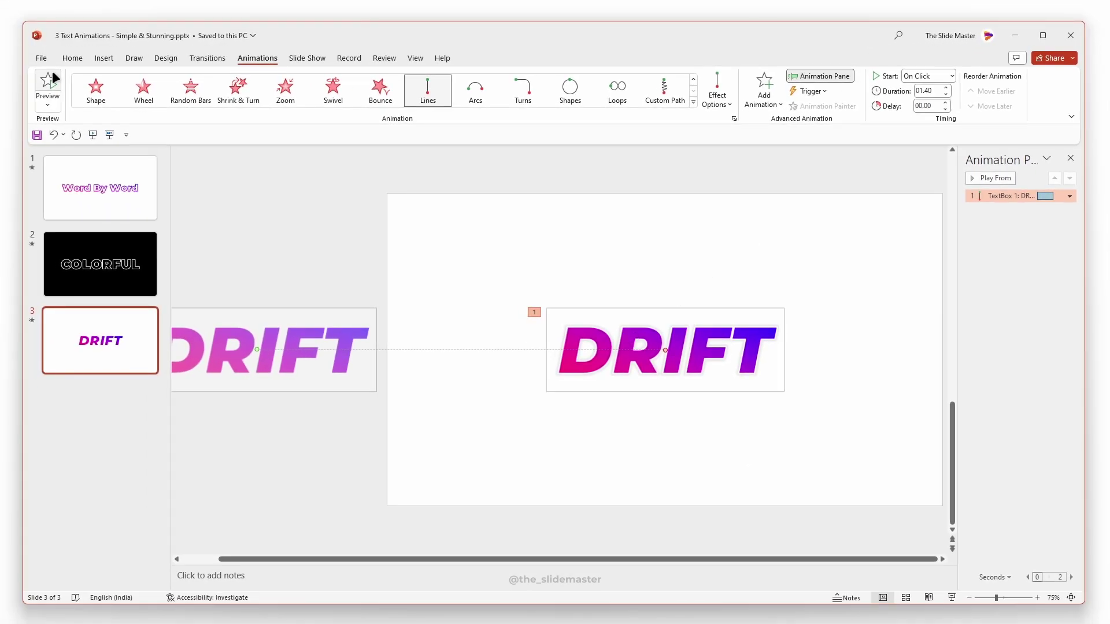
{"action": "left_click", "coordinate": [50, 82]}
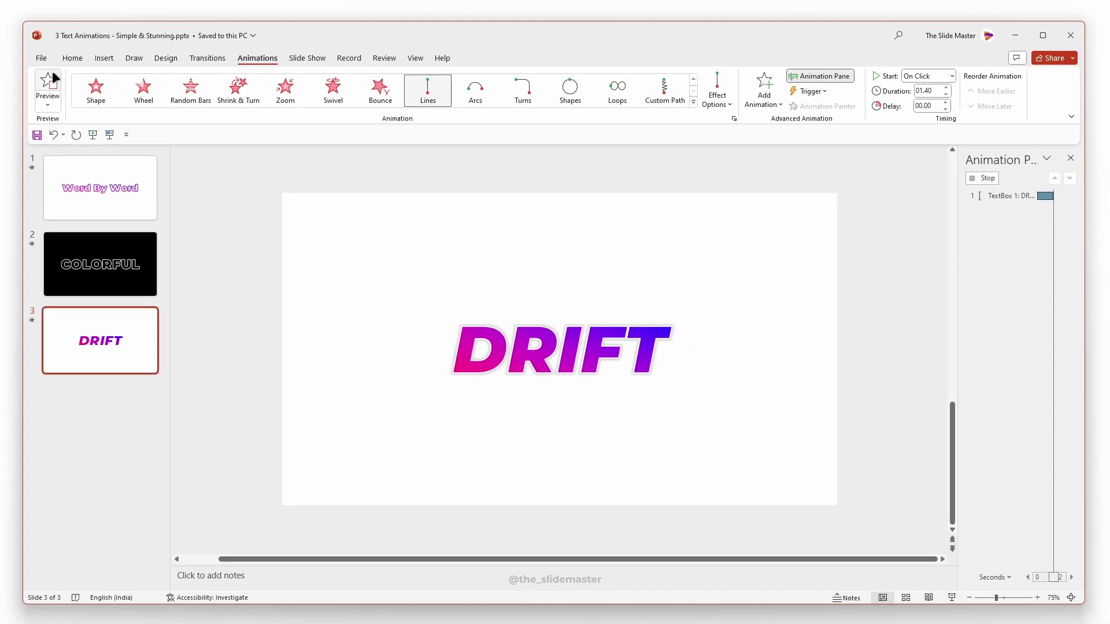
Add a Spin emphasis to DRIFT with auto-reverse and a custom 5° clockwise amount.
{"action": "left_click", "coordinate": [764, 86]}
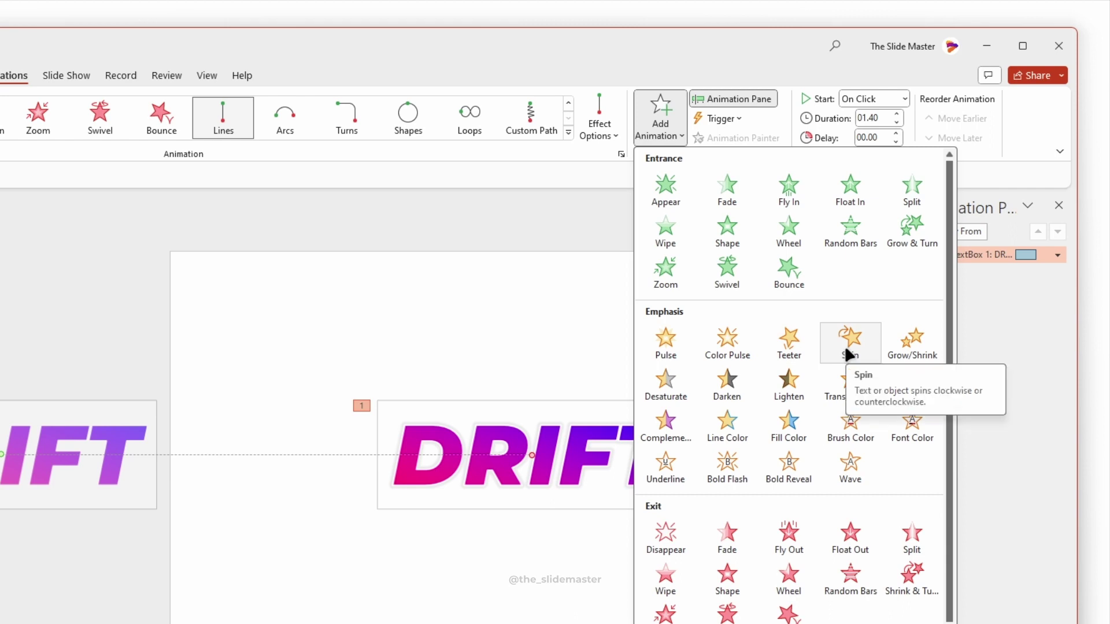
{"action": "left_click", "coordinate": [845, 345]}
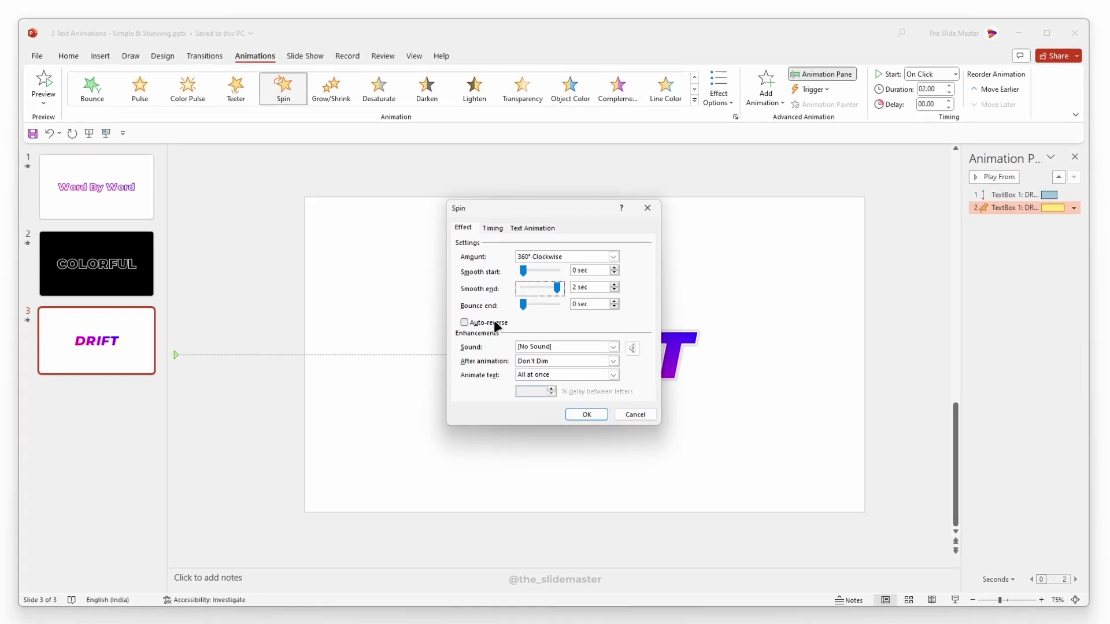
{"action": "left_click", "coordinate": [494, 326]}
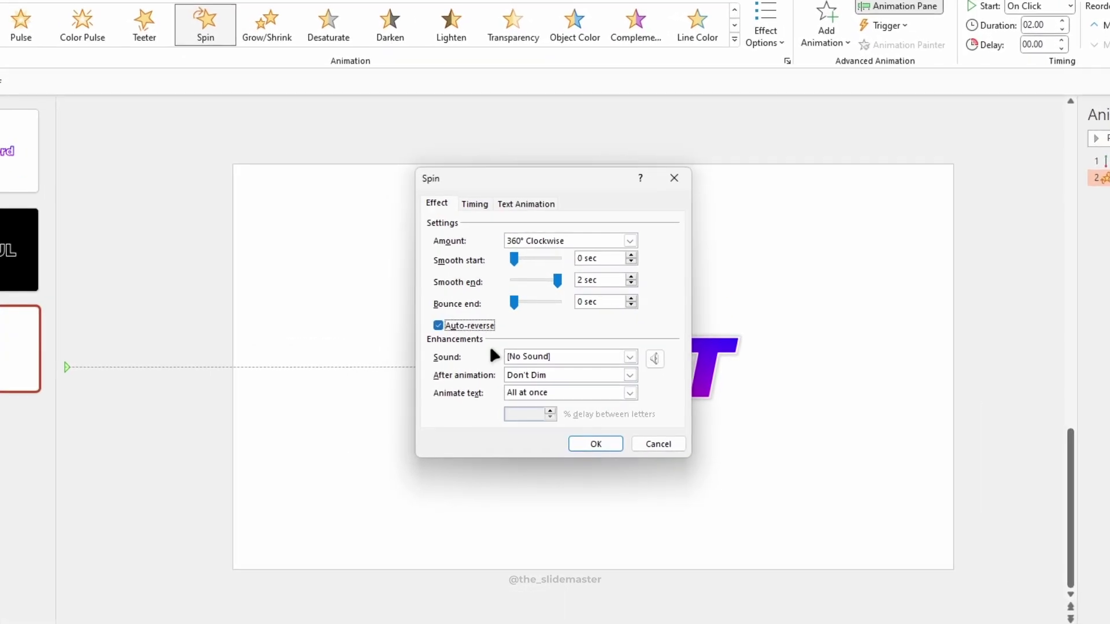
{"action": "left_click", "coordinate": [570, 257]}
{"action": "type", "text": "5"}
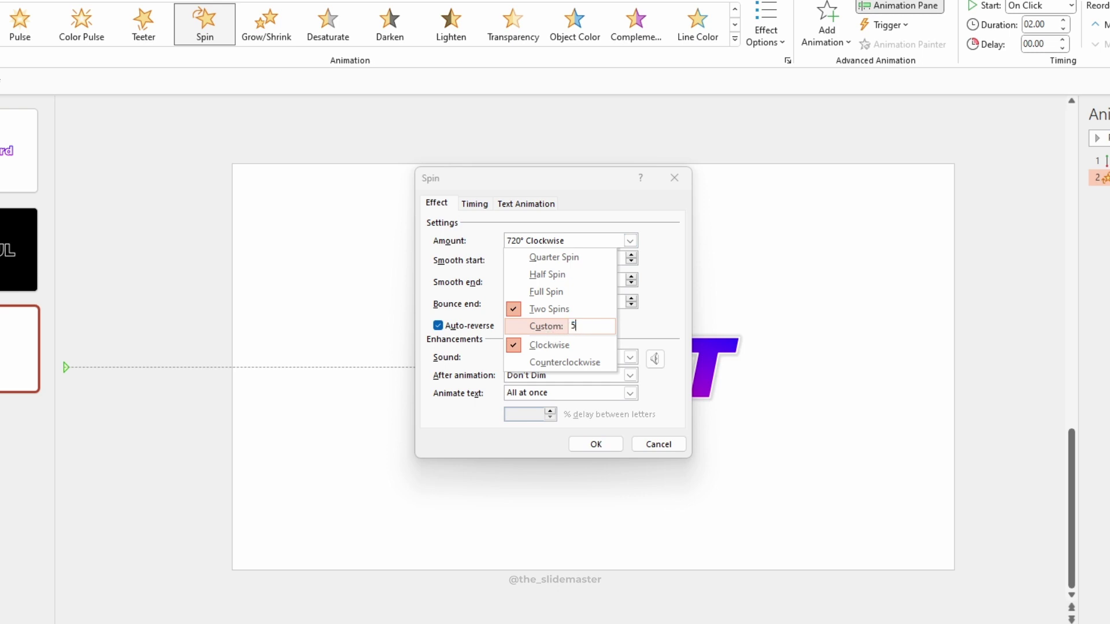
{"action": "key", "text": "Return"}
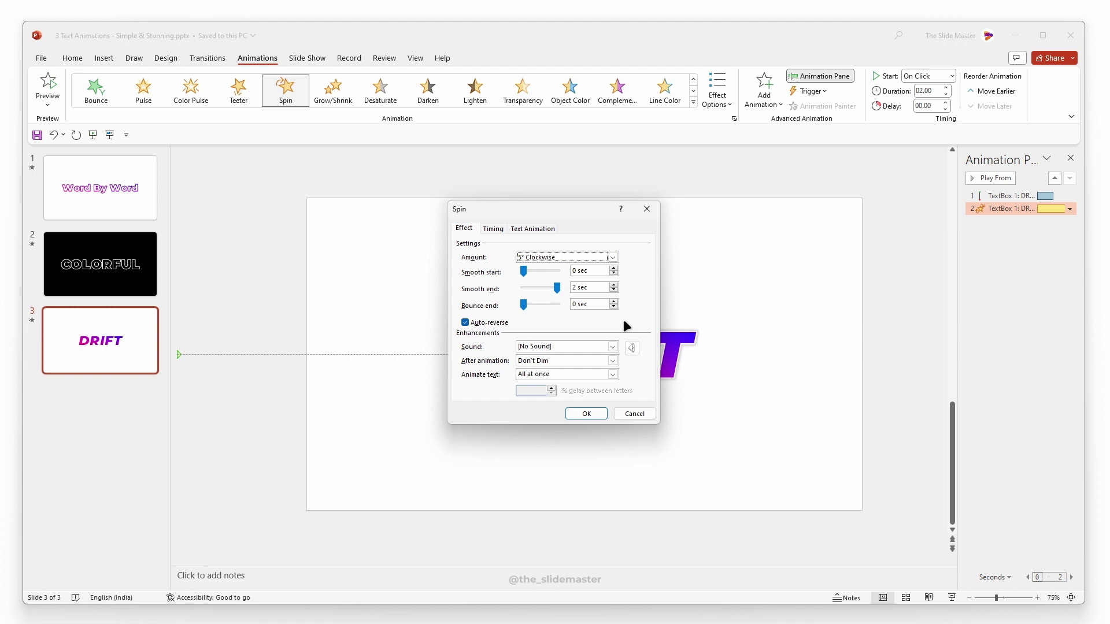
{"action": "left_click", "coordinate": [588, 414]}
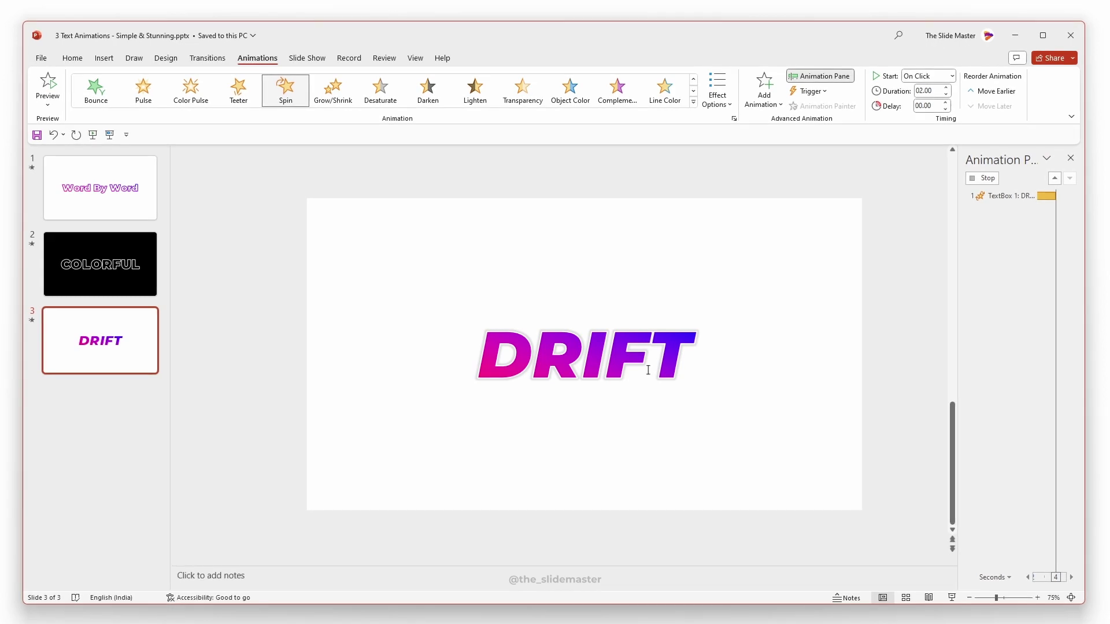
Set both DRIFT animations to Start With Previous, then preview the combined effect twice.
{"action": "left_click", "coordinate": [1011, 196], "text": "shift"}
{"action": "left_click", "coordinate": [1070, 210]}
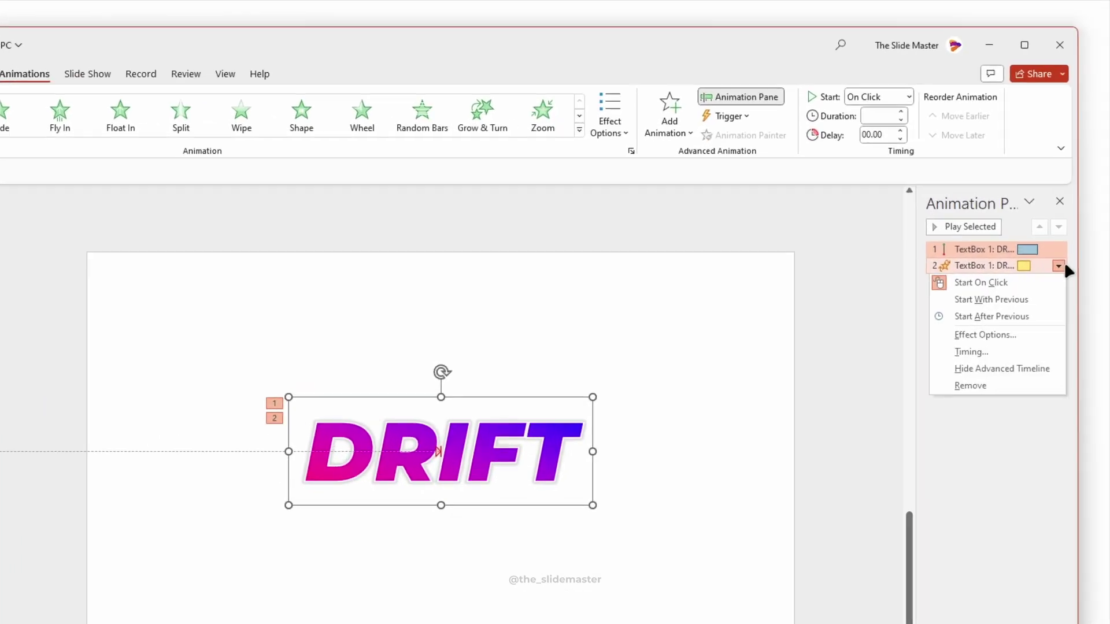
{"action": "left_click", "coordinate": [1011, 301]}
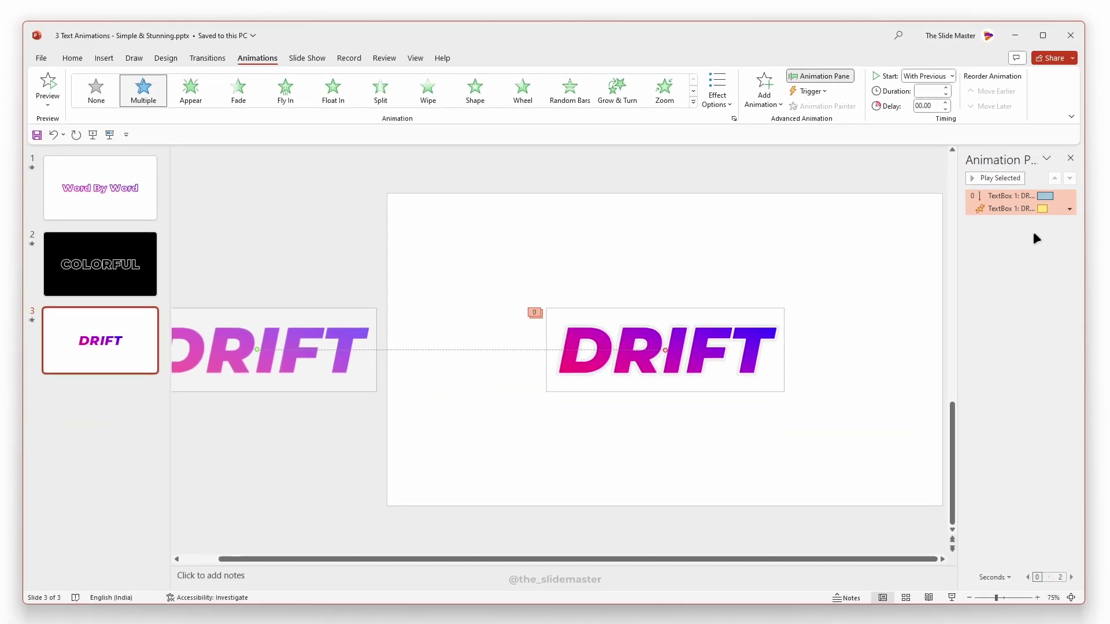
{"action": "left_click", "coordinate": [1033, 232]}
{"action": "left_click", "coordinate": [48, 85]}
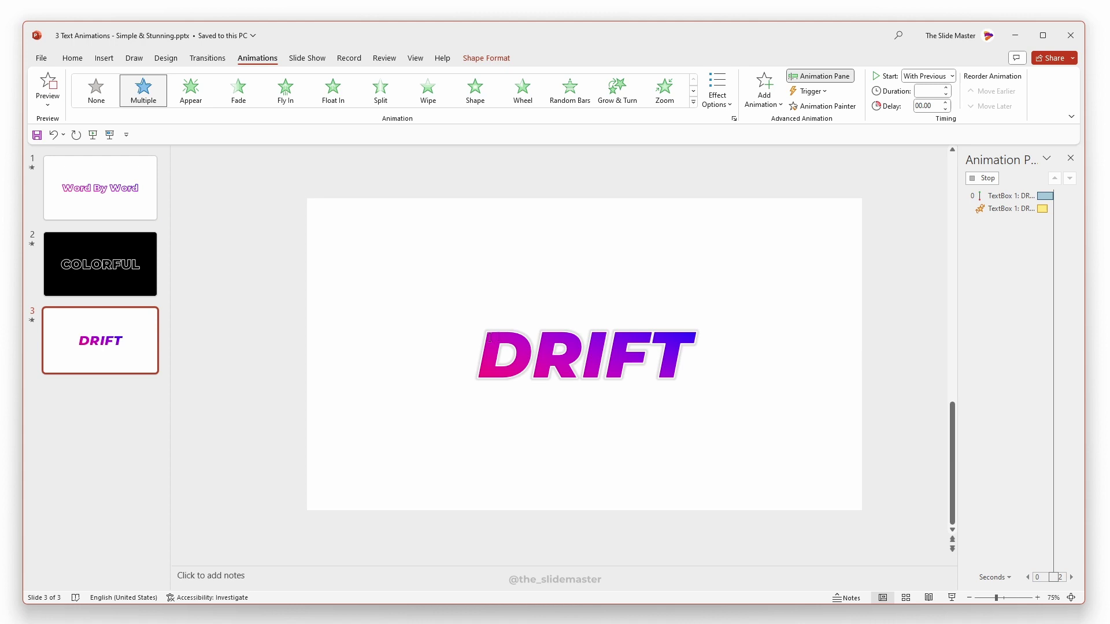
{"action": "left_click", "coordinate": [49, 85]}
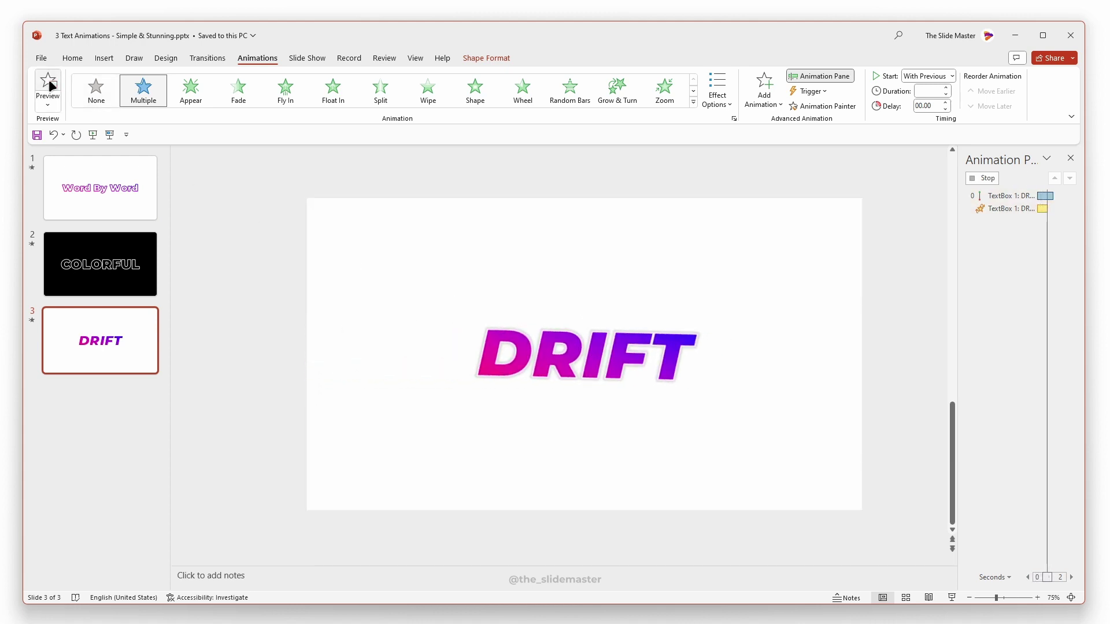